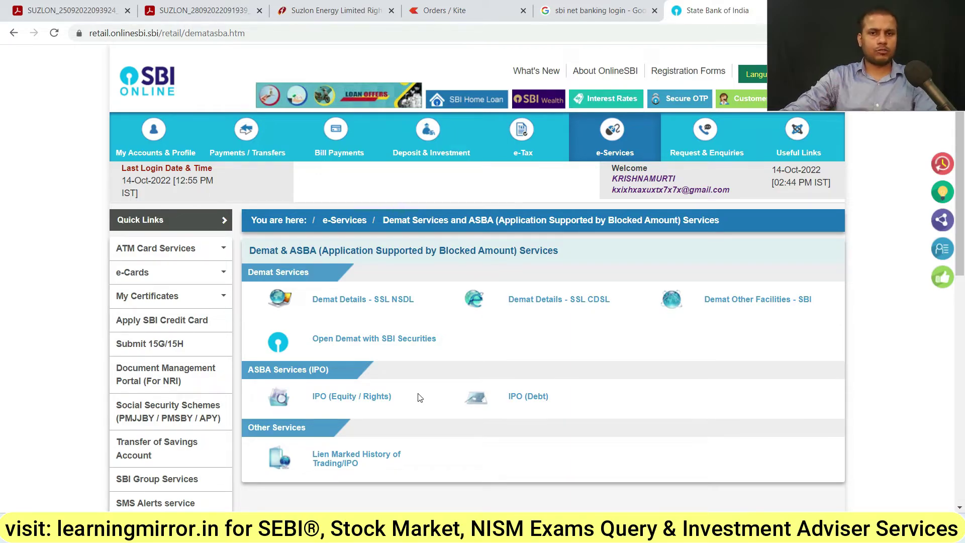
# Open IPO (Equity / Rights) under e-Services > Demat & ASBA Services and accept the instructions
pyautogui.click(475, 10)
pyautogui.click(698, 10)
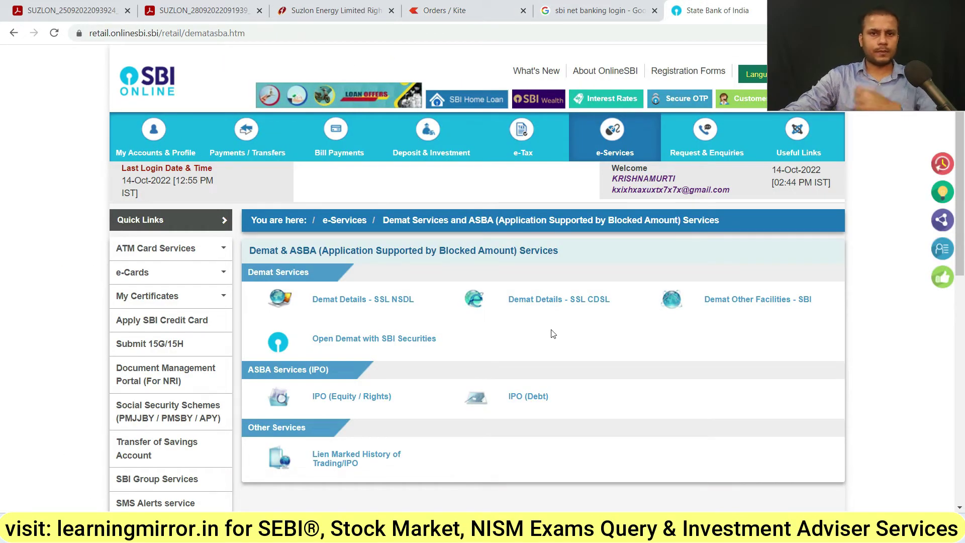
pyautogui.click(613, 138)
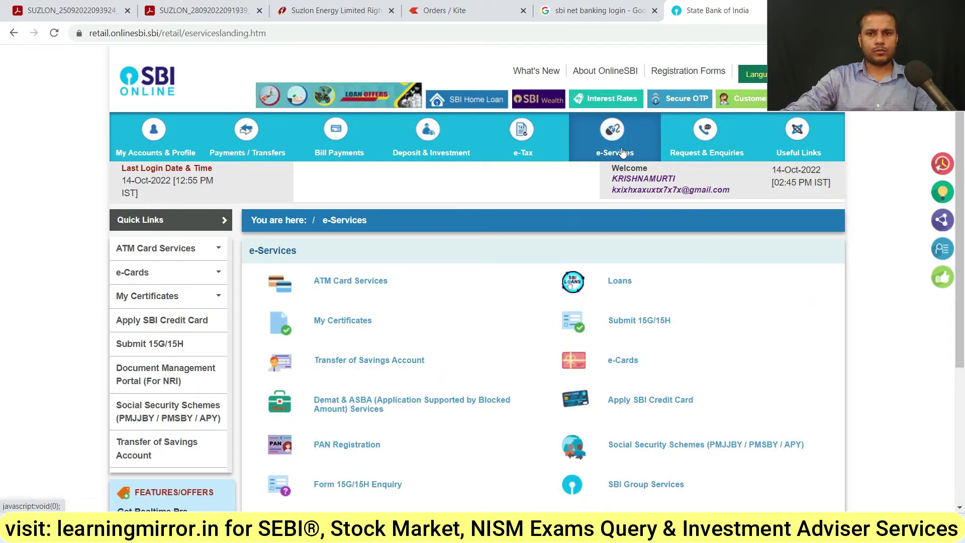
pyautogui.moveTo(622, 149)
pyautogui.click(640, 309)
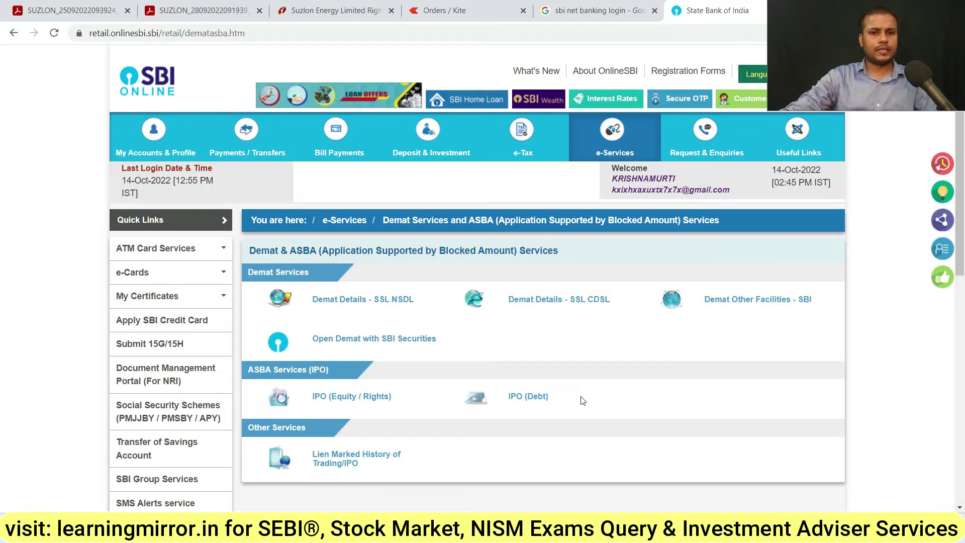
pyautogui.click(344, 399)
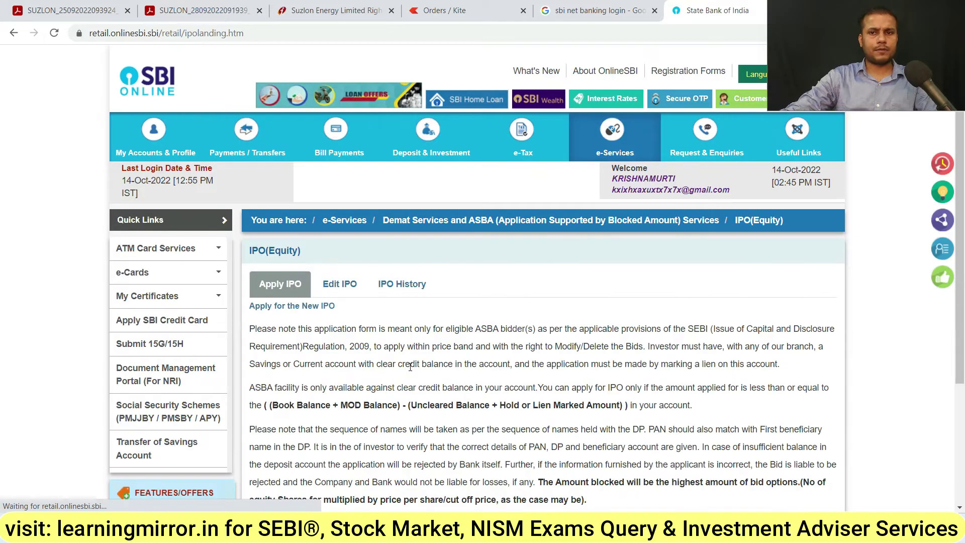
pyautogui.scroll(-5, 409, 369)
pyautogui.click(543, 432)
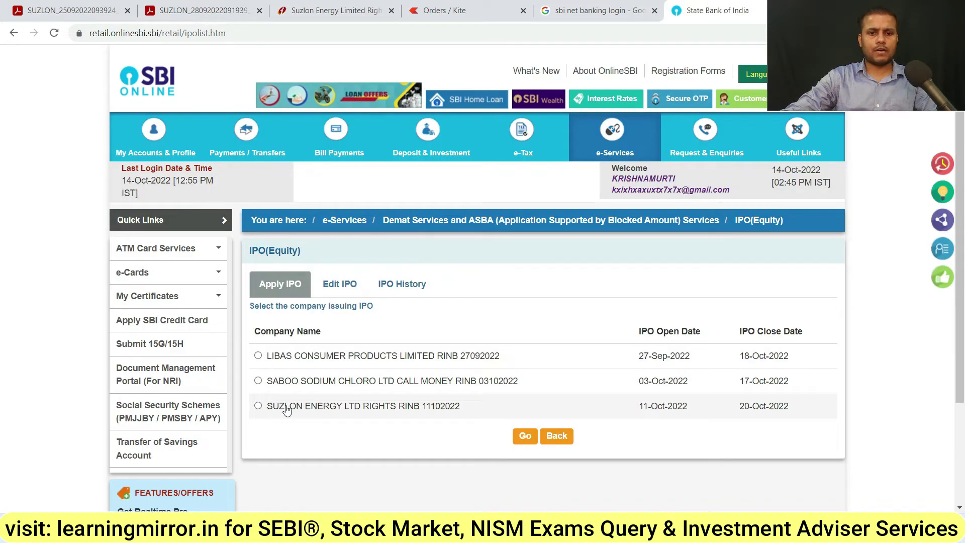
# Choose the SUZLON ENERGY rights issue and accept the ASBA investor undertaking
pyautogui.click(330, 413)
pyautogui.click(524, 437)
pyautogui.scroll(-4, 466, 324)
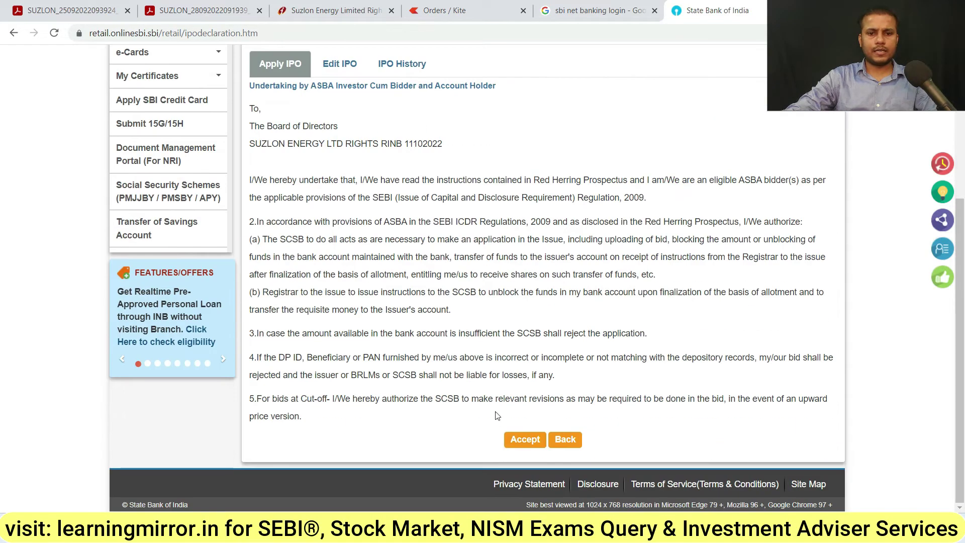
pyautogui.click(523, 442)
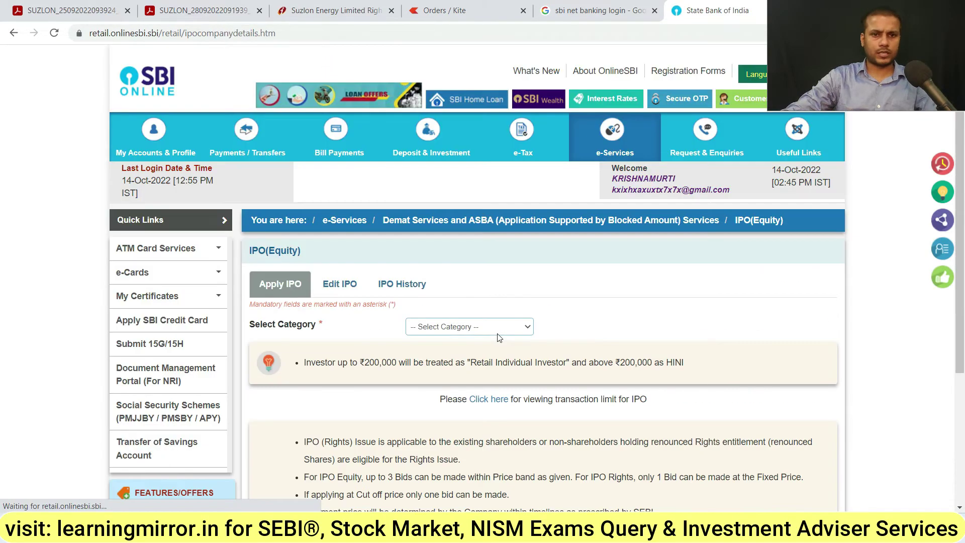
# Set the investor category to Shareholders/ Renouncee and review the issue details
pyautogui.click(470, 328)
pyautogui.click(472, 347)
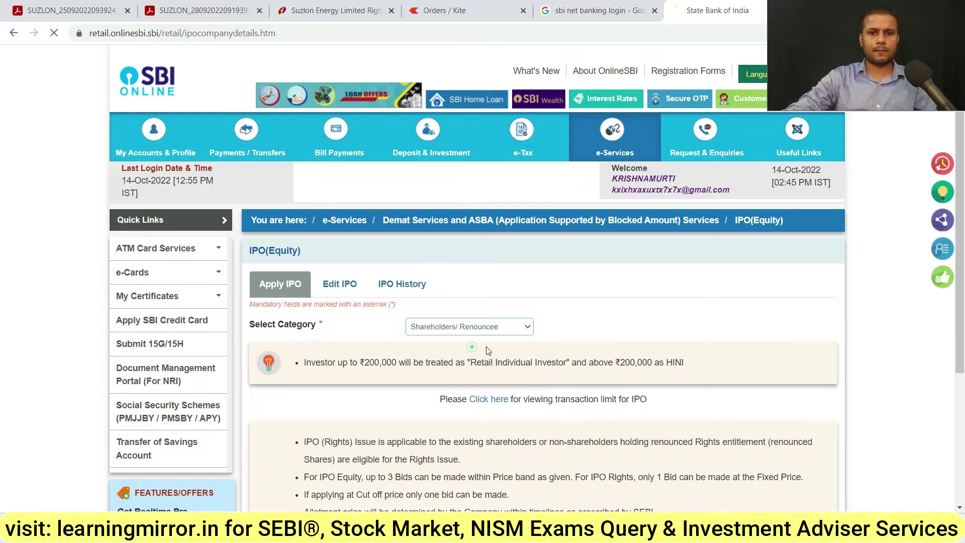
pyautogui.scroll(-1, 577, 366)
pyautogui.scroll(-3, 577, 366)
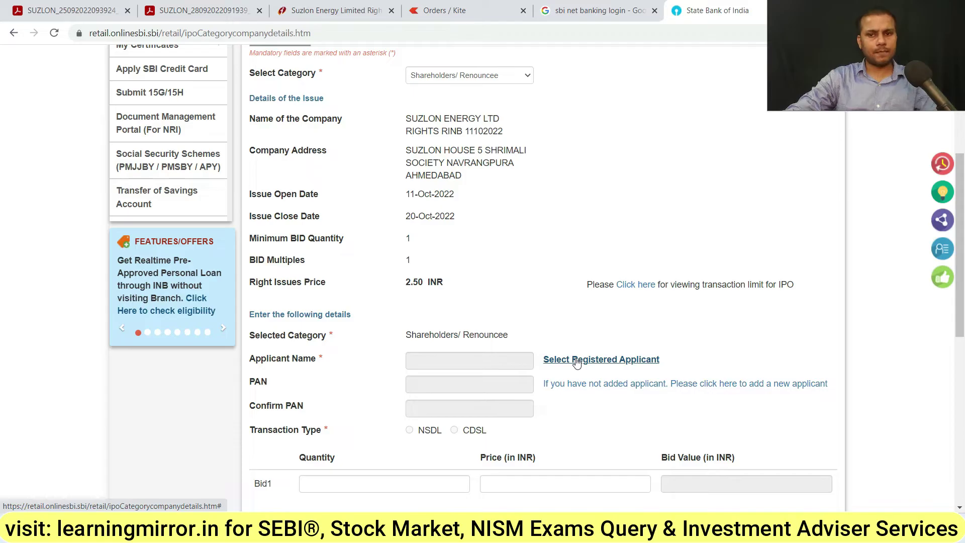
pyautogui.click(576, 360)
pyautogui.click(211, 133)
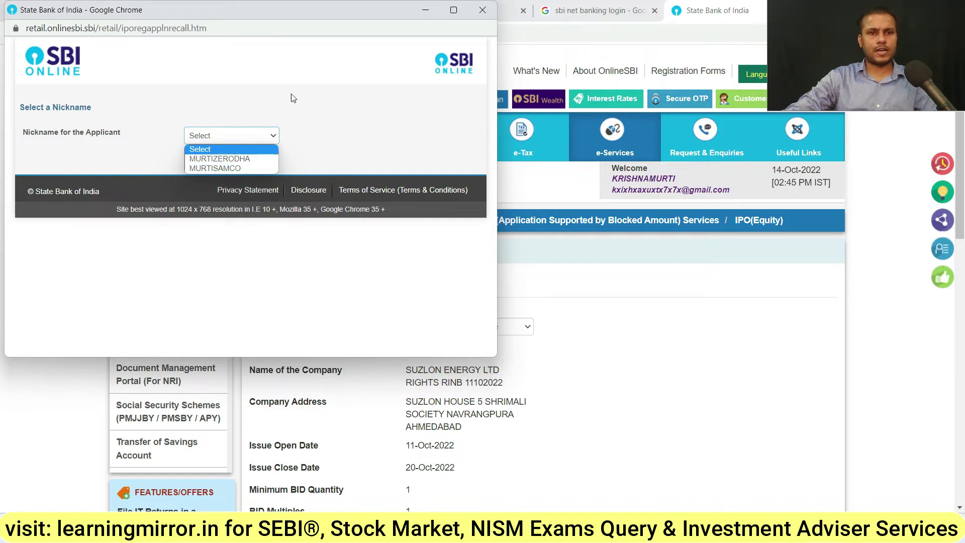
pyautogui.click(482, 16)
pyautogui.click(480, 14)
pyautogui.scroll(-4, 627, 385)
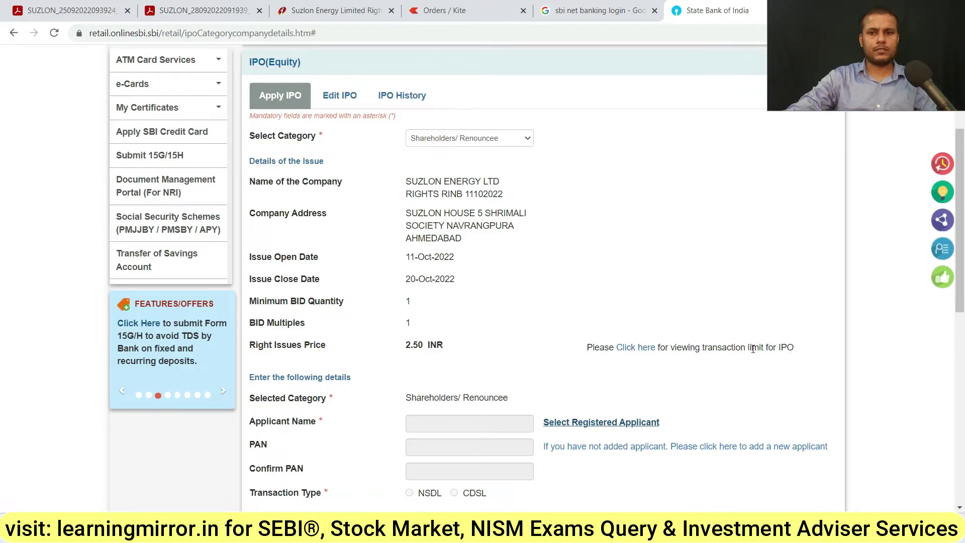
pyautogui.scroll(-2, 752, 348)
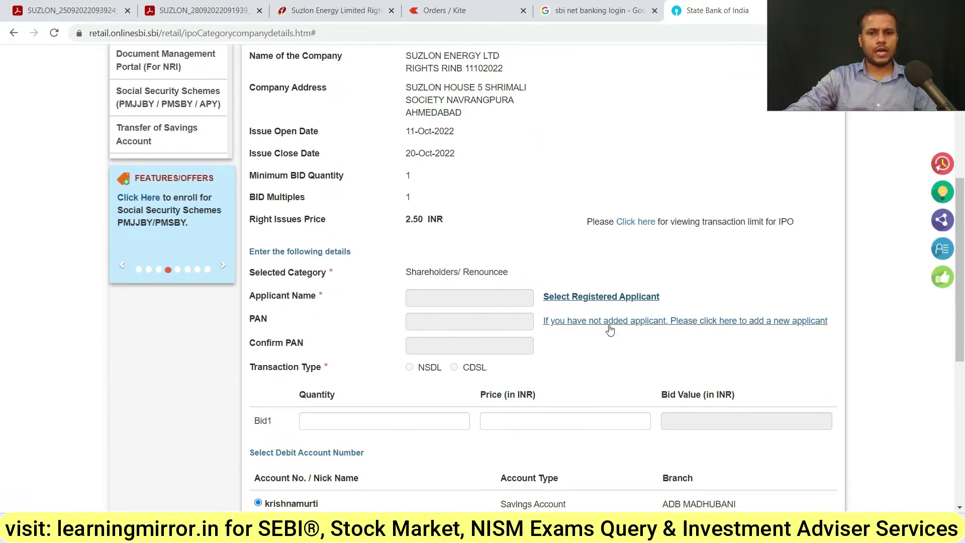
# Start adding a new IPO applicant and submit the profile password
pyautogui.click(652, 327)
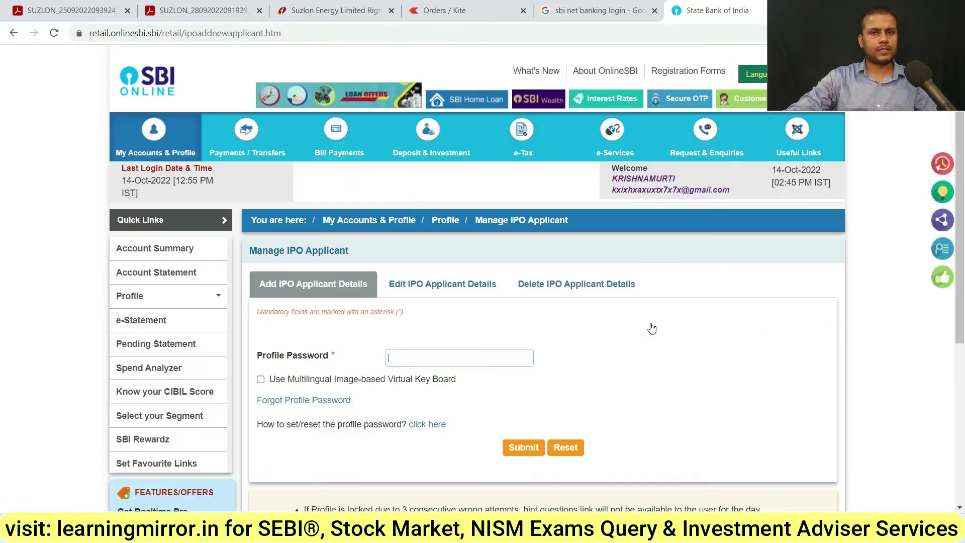
pyautogui.scroll(-3, 601, 332)
pyautogui.click(473, 239)
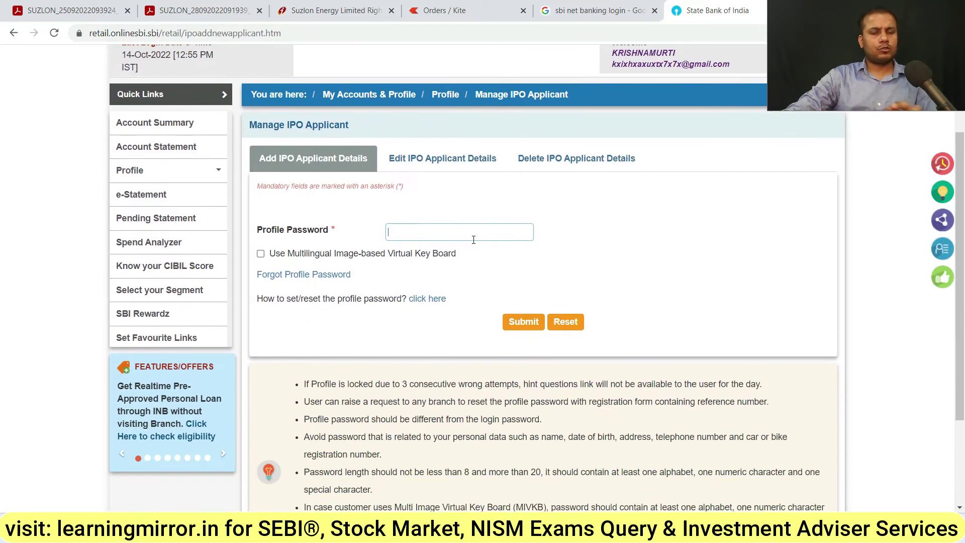
pyautogui.click(520, 326)
# Check the applicant name and PAN fields, leave NSDL as depository, and switch to the Kite orders tab
pyautogui.click(435, 242)
pyautogui.click(440, 272)
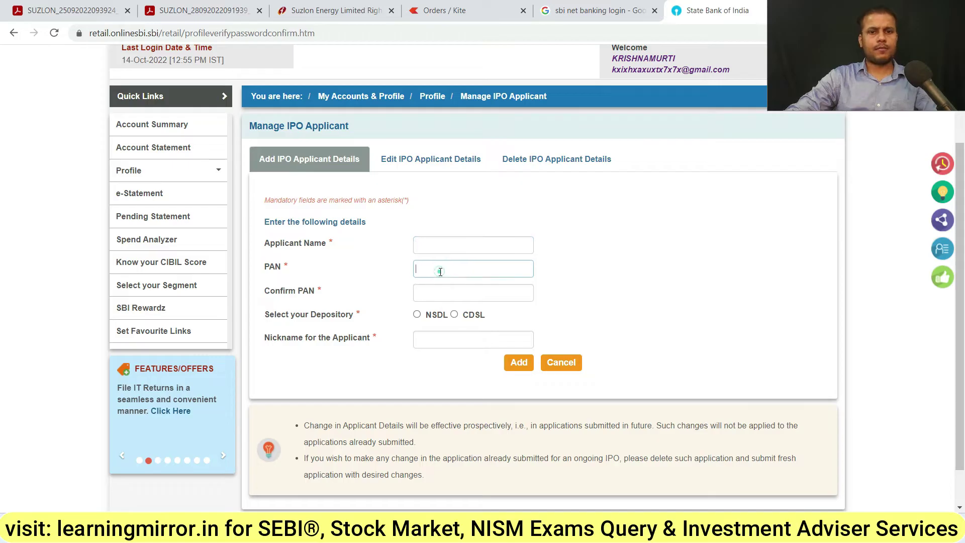
pyautogui.click(443, 296)
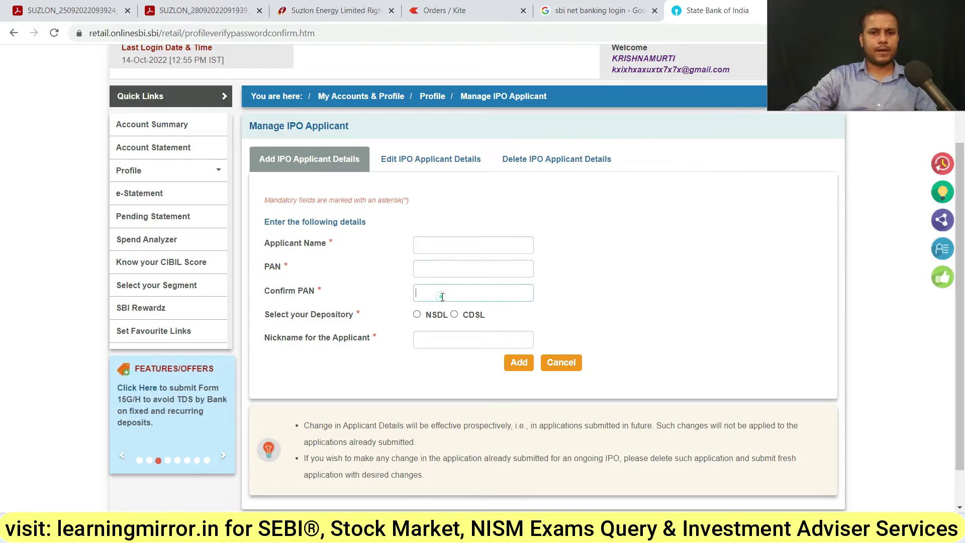
pyautogui.click(417, 314)
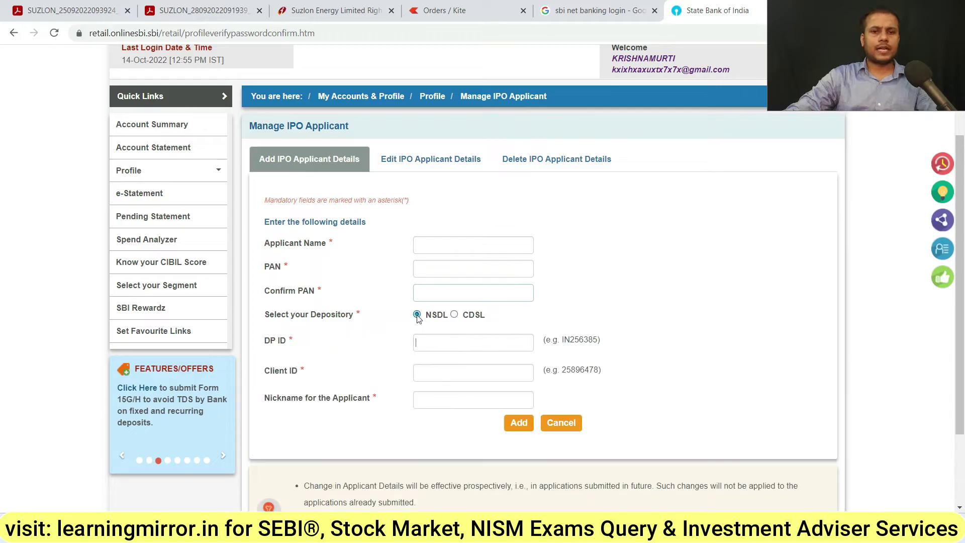
pyautogui.click(455, 315)
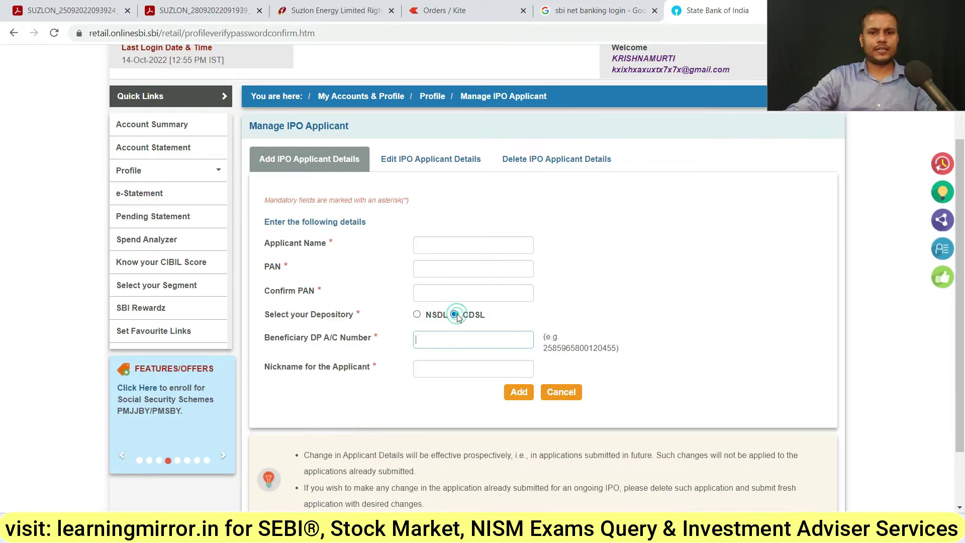
pyautogui.click(419, 315)
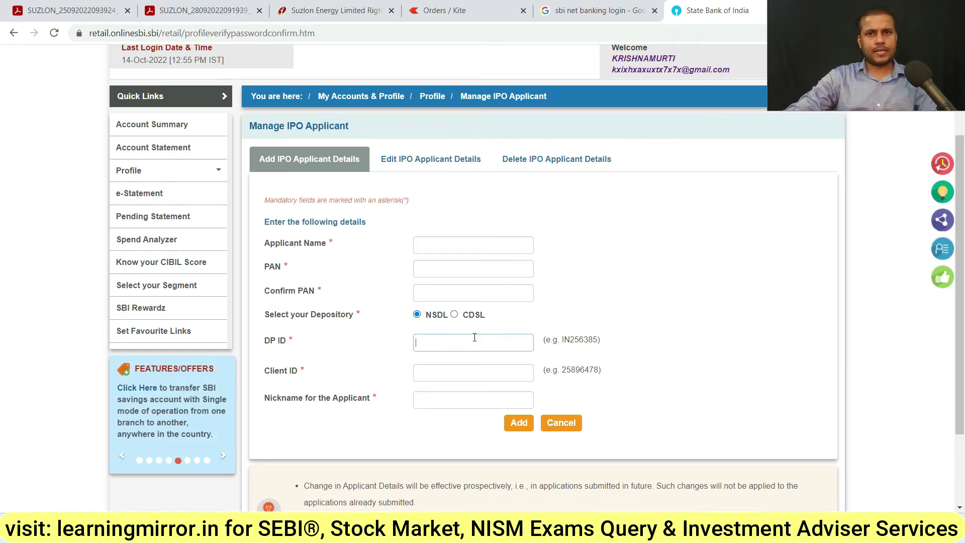
pyautogui.click(457, 11)
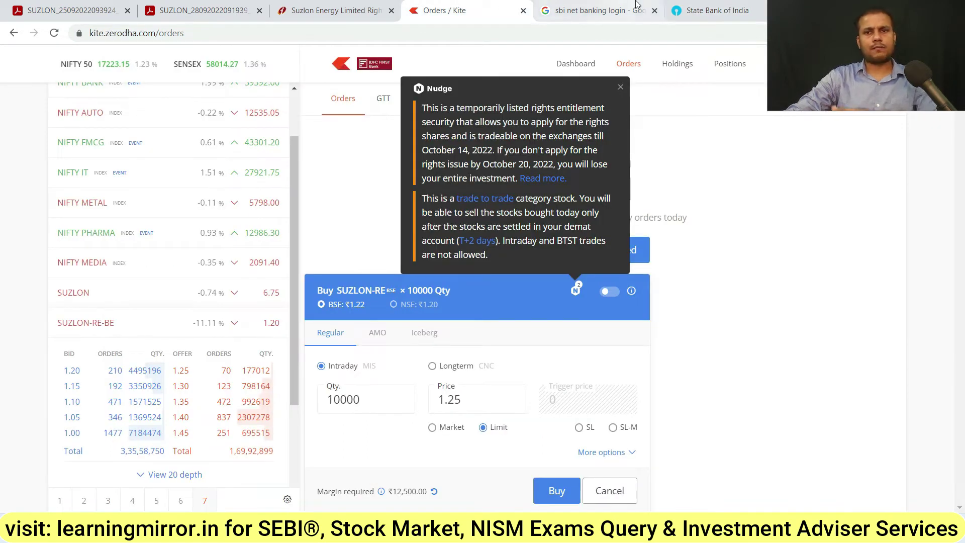
# Recheck the SUZLON-RE buy order in Kite, then set the SBI form's depository to CDSL
pyautogui.click(701, 7)
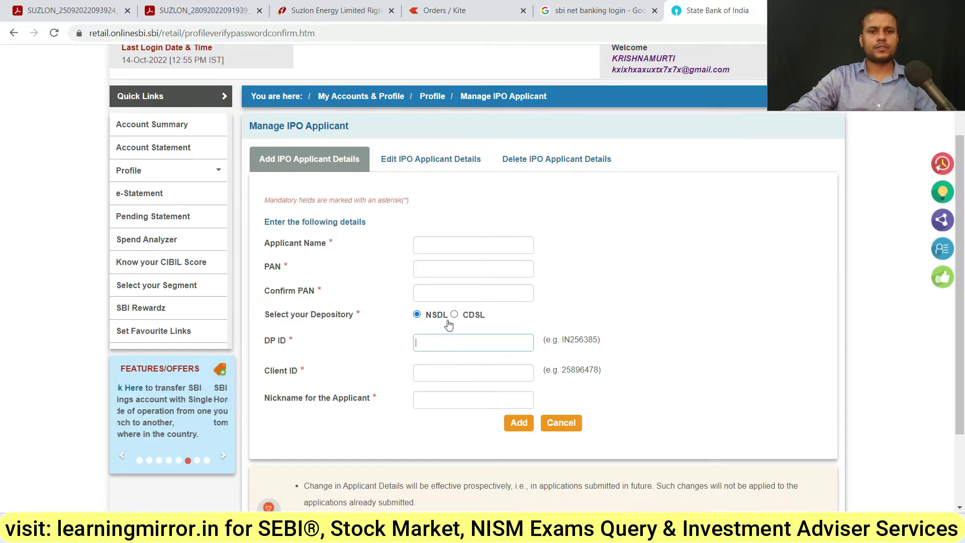
pyautogui.click(479, 4)
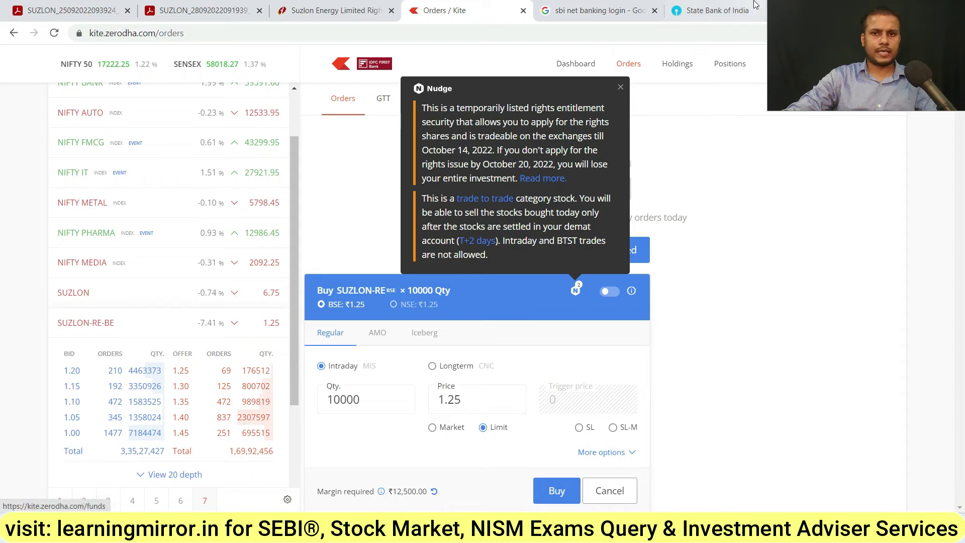
pyautogui.click(755, 5)
pyautogui.click(453, 314)
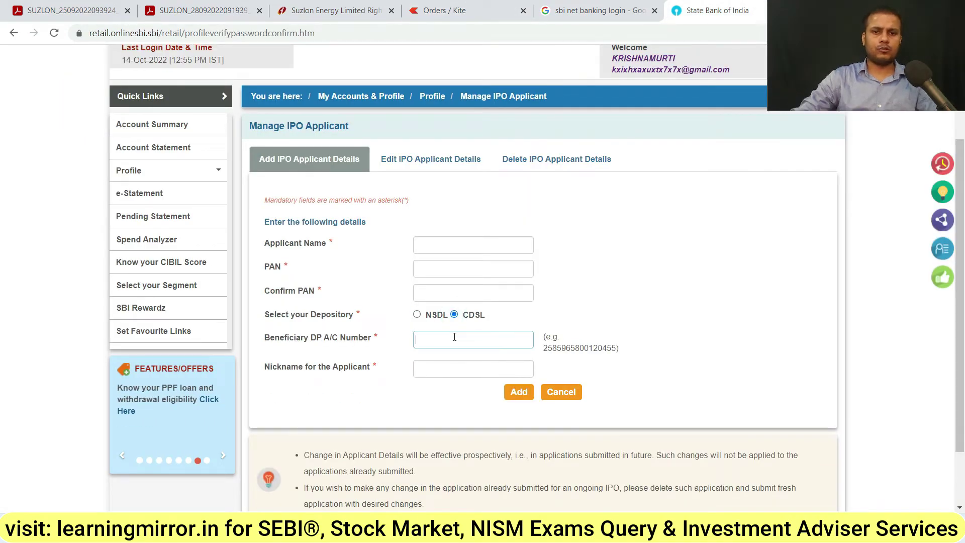
# Enter the CDSL Beneficiary DP account number and verify its last digits
pyautogui.click(455, 336)
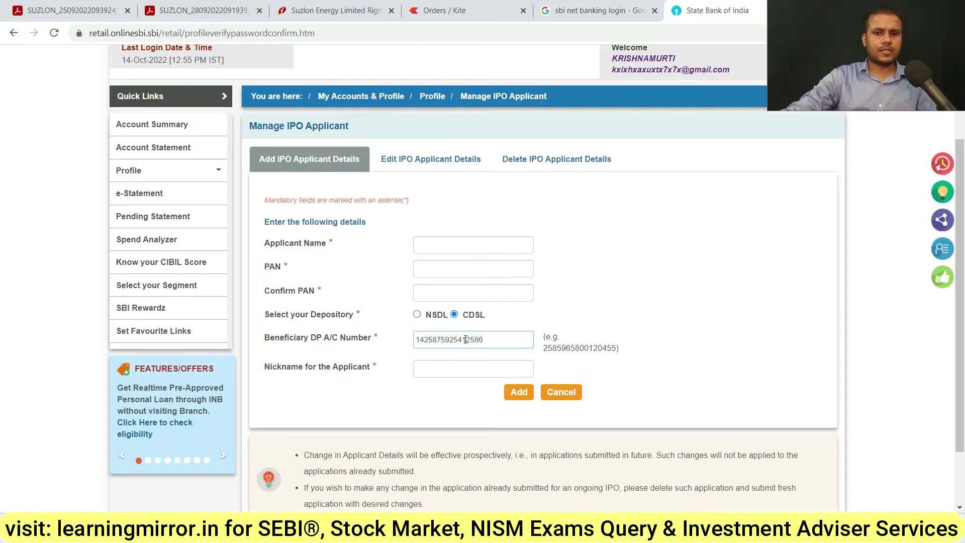
pyautogui.moveTo(466, 340); pyautogui.dragTo(488, 339)
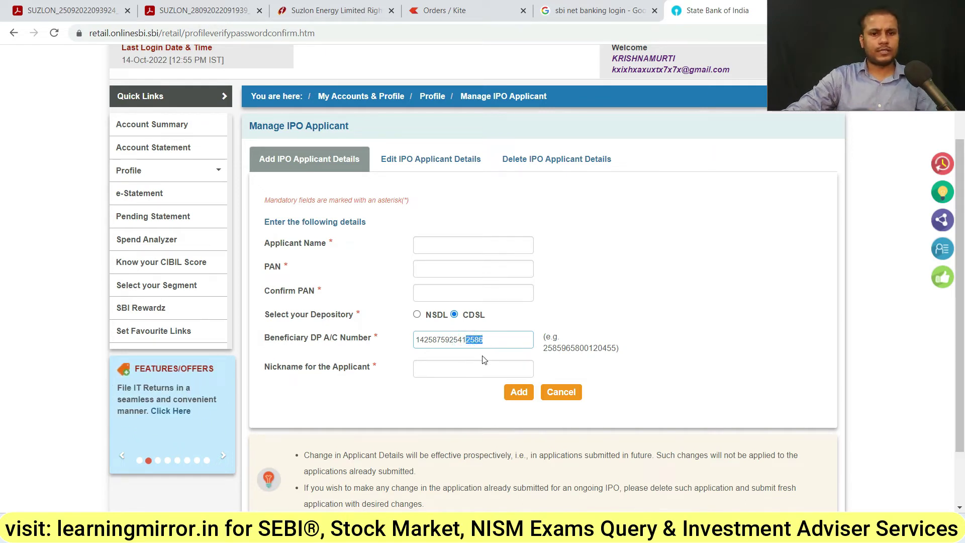
pyautogui.click(463, 372)
# Type the applicant nickname ending in UPSTOX, then replace that part with ANGELONE
pyautogui.write('MURTIUPSTOX')
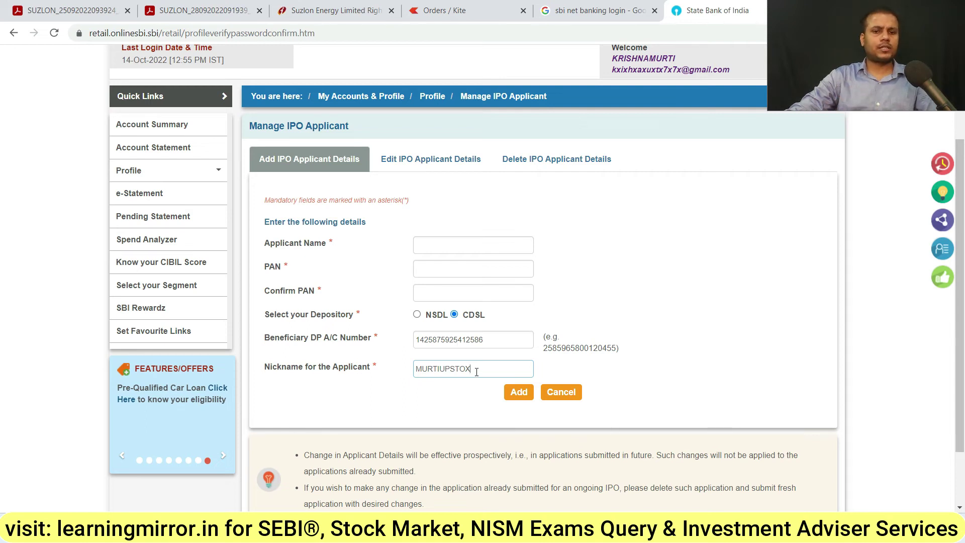
pyautogui.press('BackSpace')
pyautogui.press('BackSpace')
pyautogui.press('BackSpace')
pyautogui.press('BackSpace')
pyautogui.press('BackSpace')
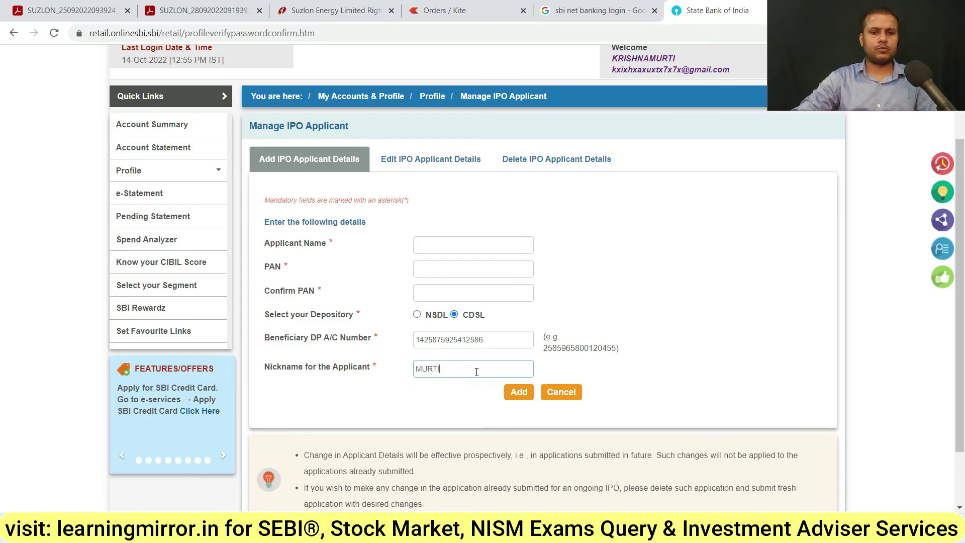
pyautogui.write('ANGELONE')
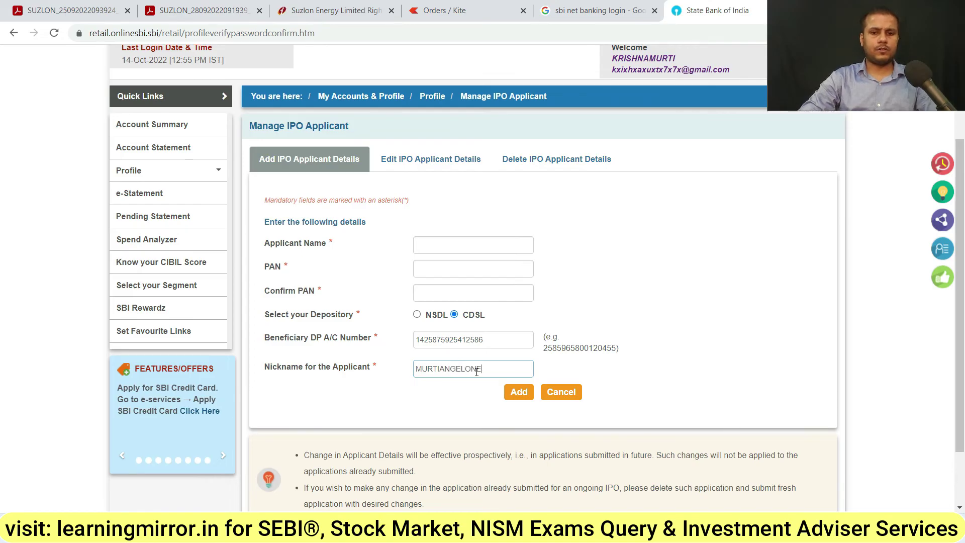